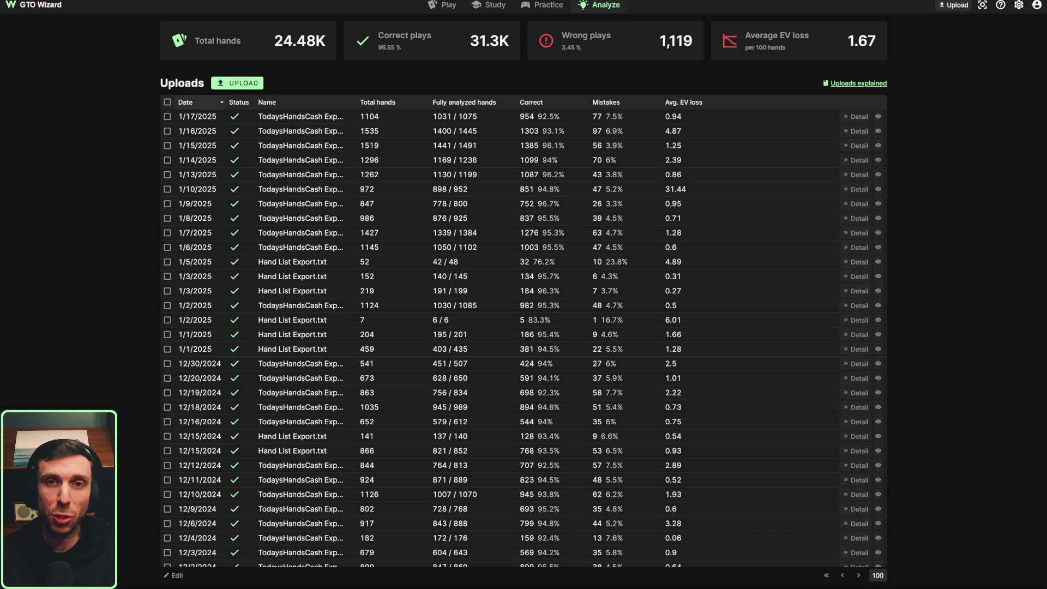
Step: Open the hand-by-hand Detail view of the 1/17/2025 TodaysHandsCash Export.txt upload
mouse_move(603, 5)
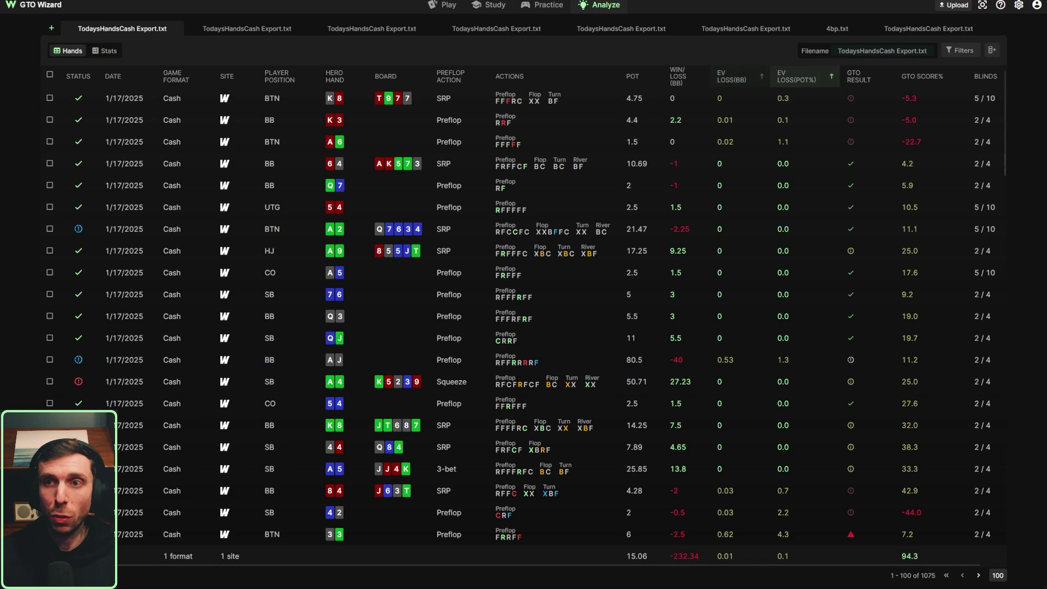
key("b")
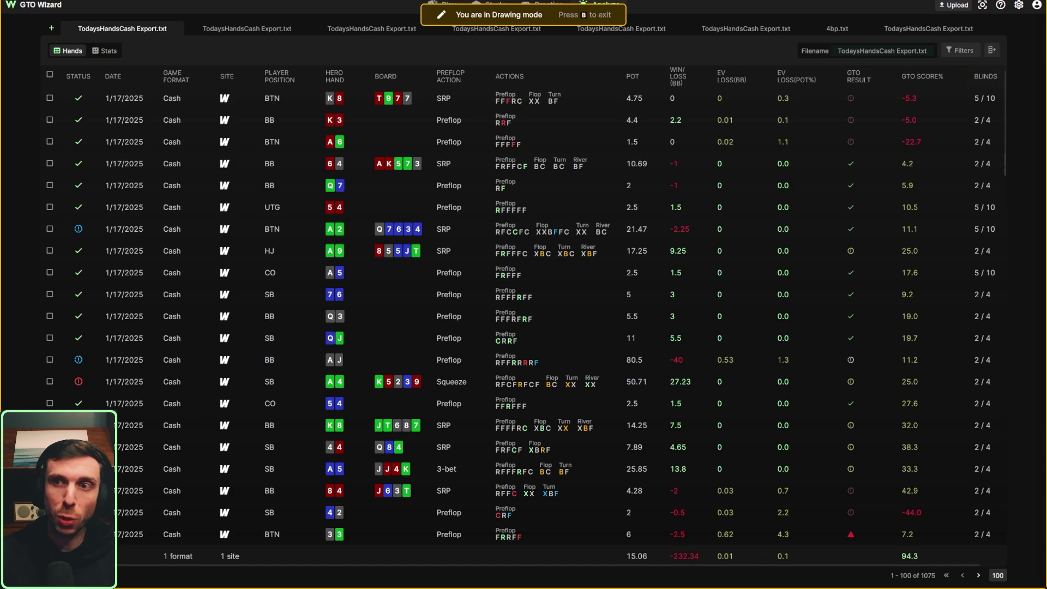
mouse_move(982, 63)
left_mouse_down()
mouse_move(957, 100)
mouse_move(980, 62)
left_mouse_up()
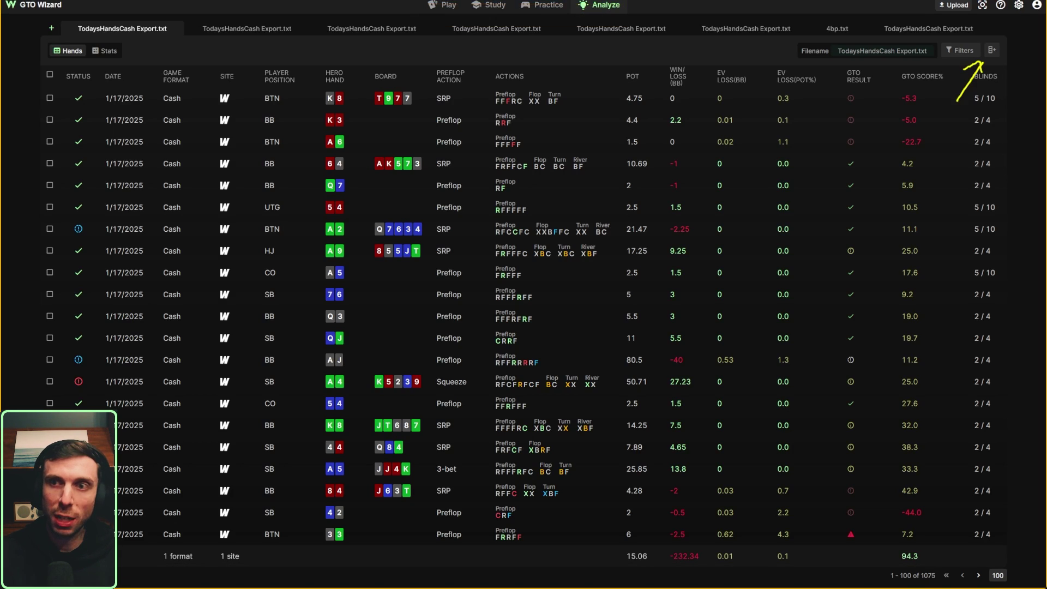
key("b")
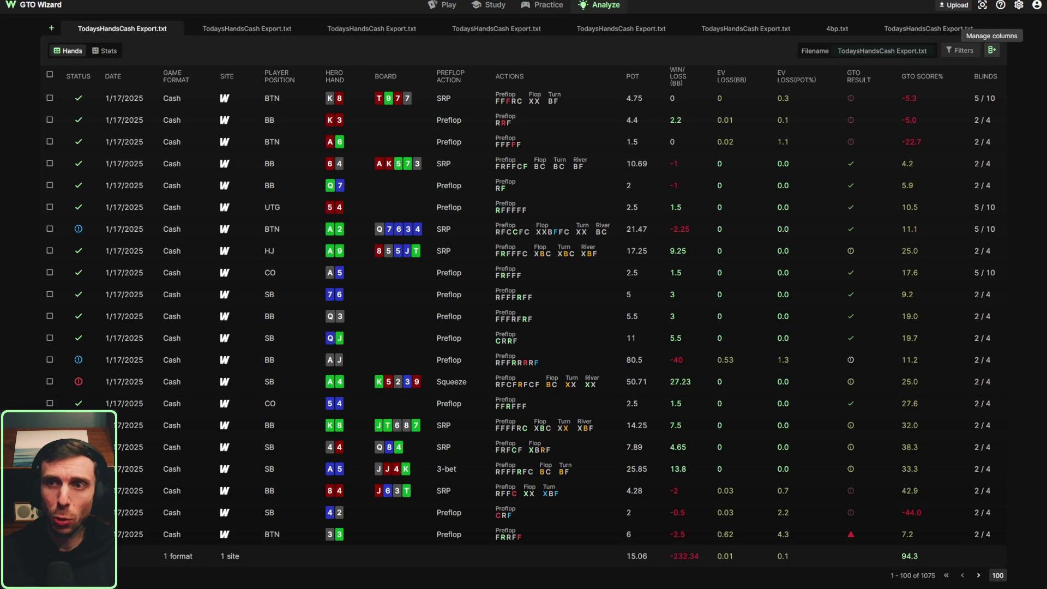
left_click(992, 49)
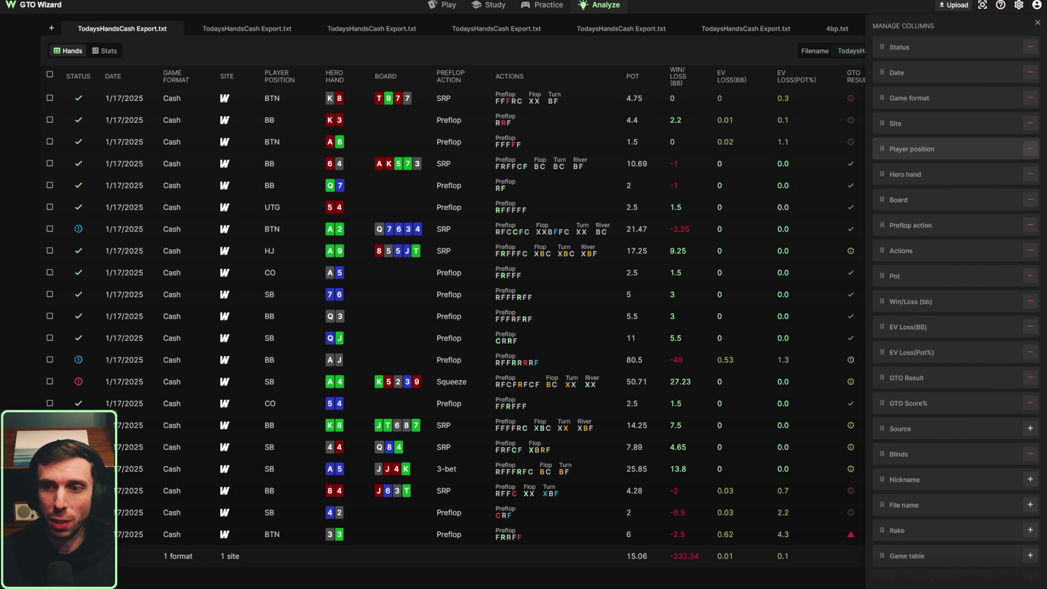
scroll(954, 225, "down", 1)
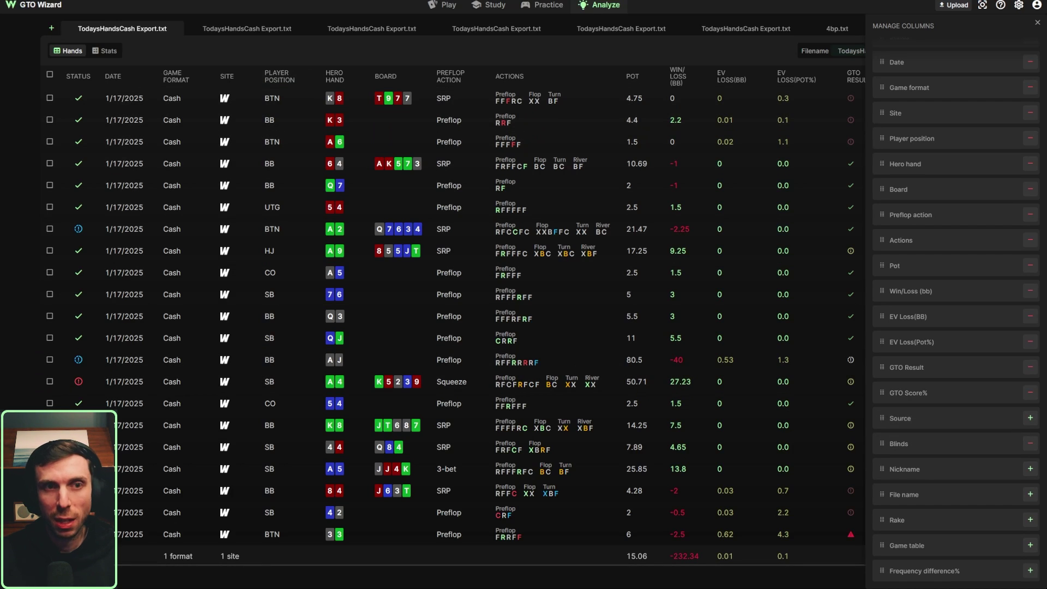
key("Escape")
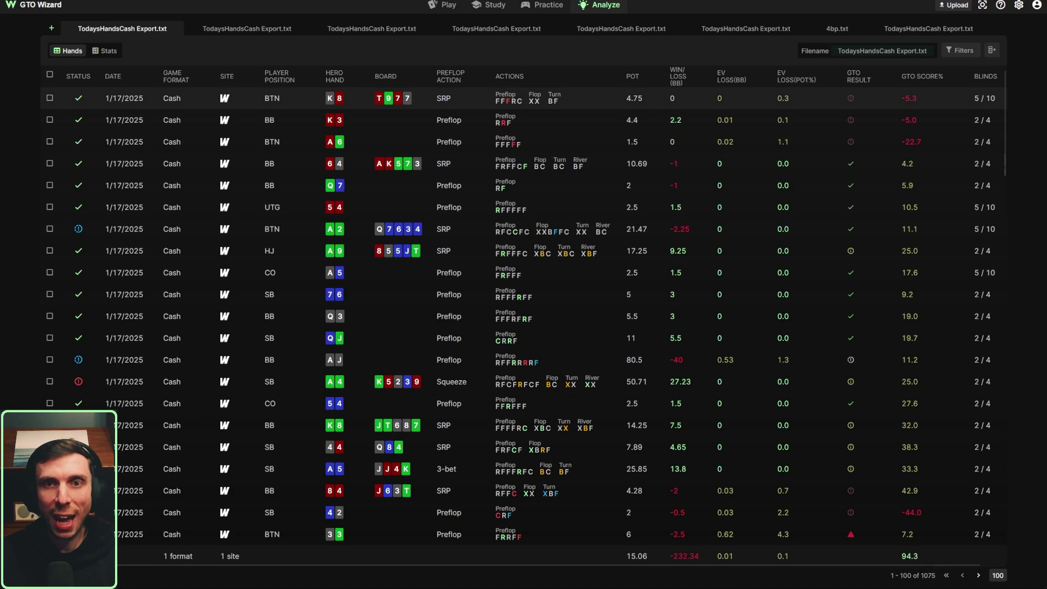
key("b")
left_click_drag(606, 92, 742, 86)
key("Escape")
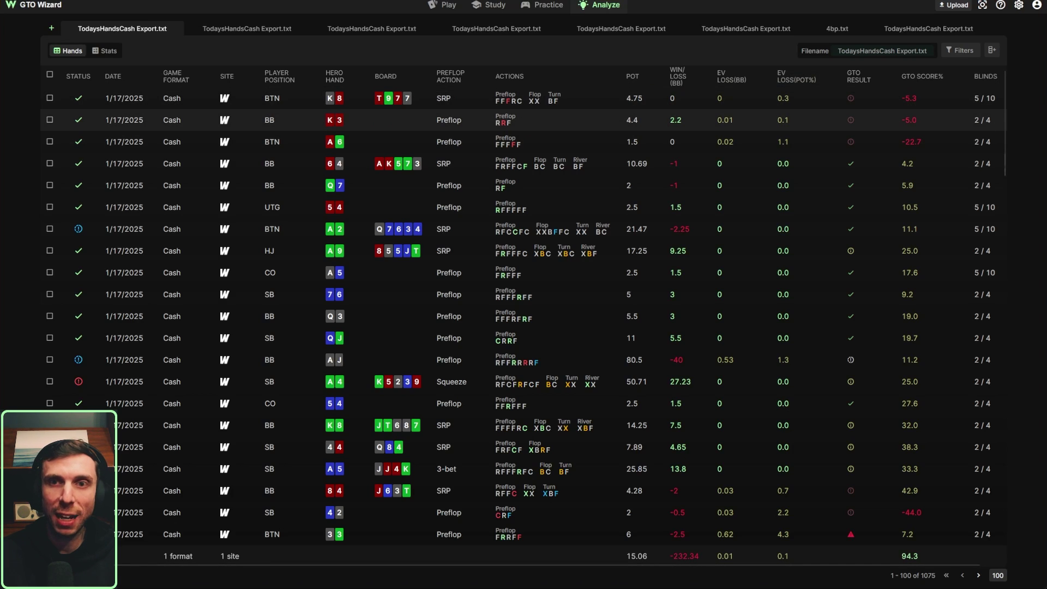
key("ctrl+shift+d")
mouse_move(965, 85)
left_mouse_down()
mouse_move(946, 114)
mouse_move(945, 87)
mouse_move(963, 101)
left_mouse_up()
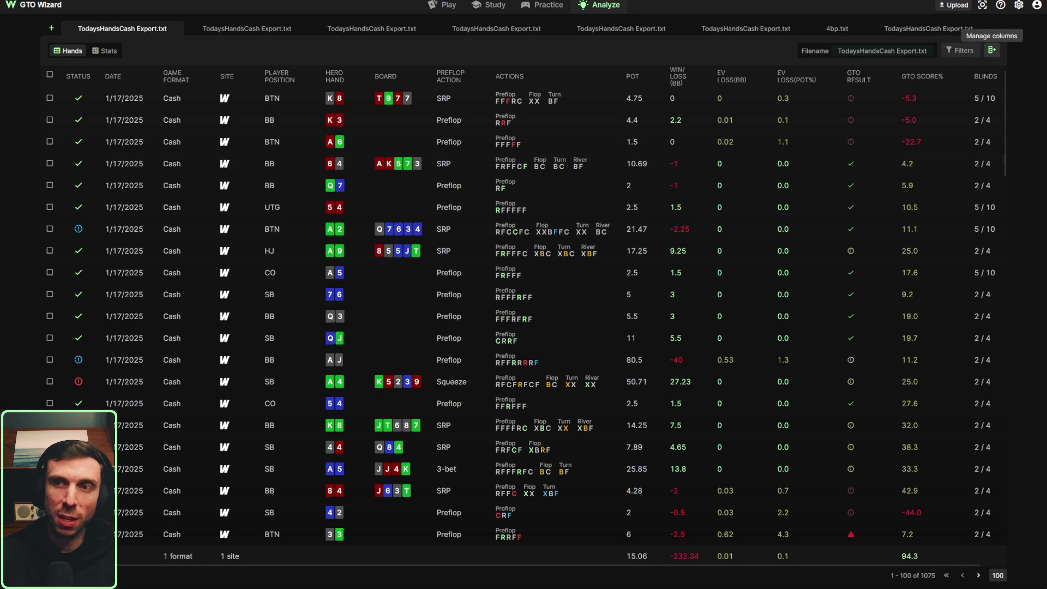
Step: Add the Game table column to the hands table from Manage columns
left_click(991, 50)
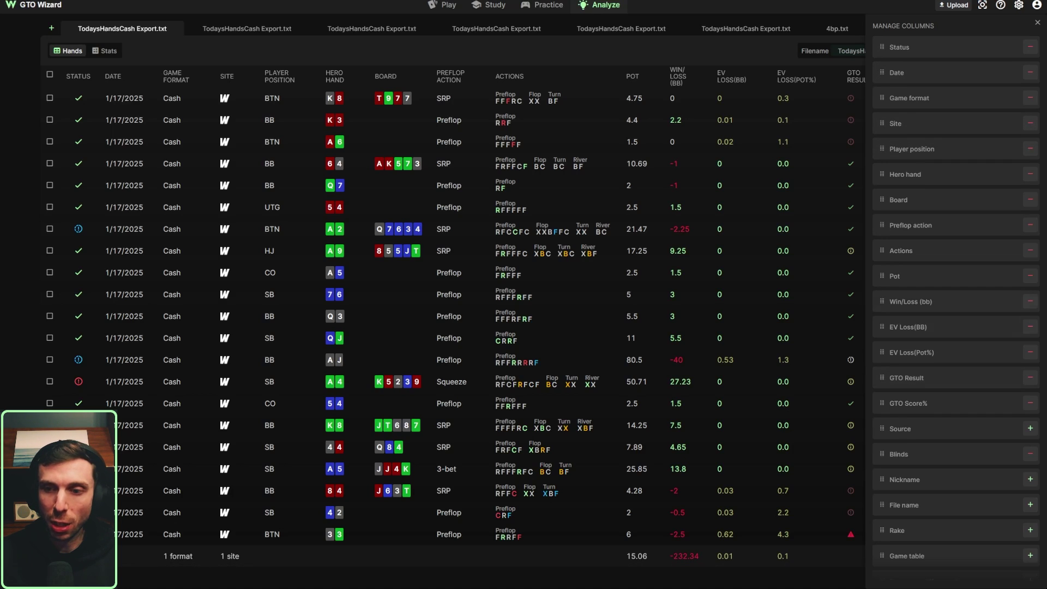
scroll(954, 377, "down", 1)
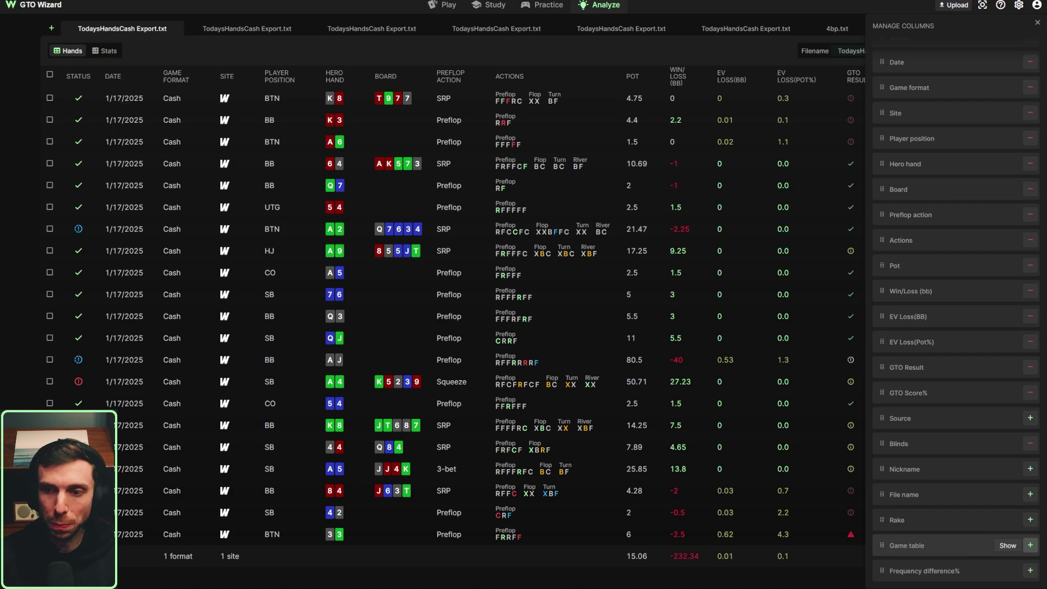
left_click(1030, 545)
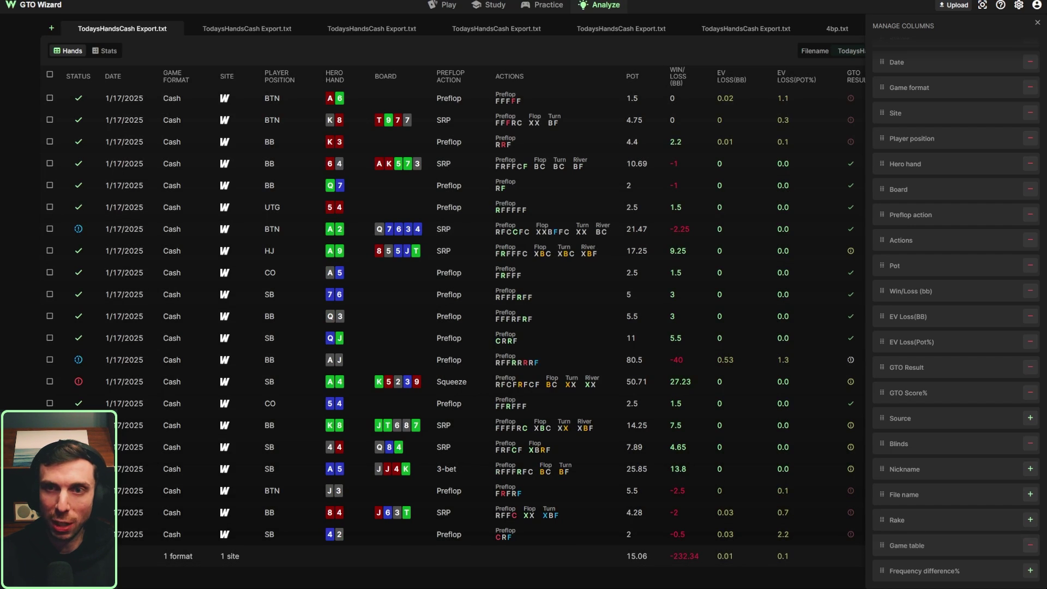
key("Escape")
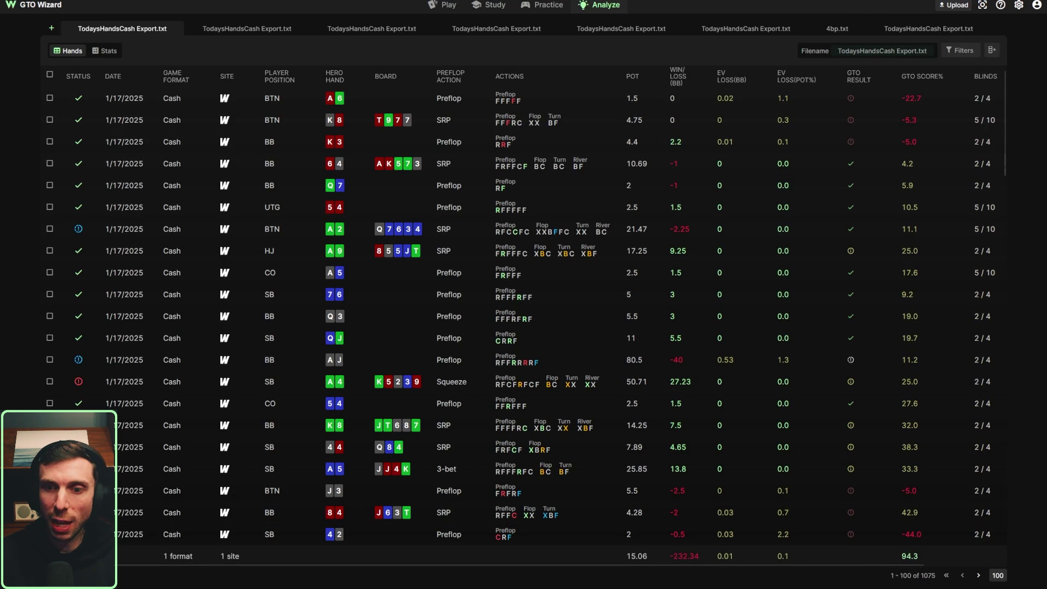
Step: Point out the new Game Table column and sort the hands by it
scroll(528, 315, "right", 3)
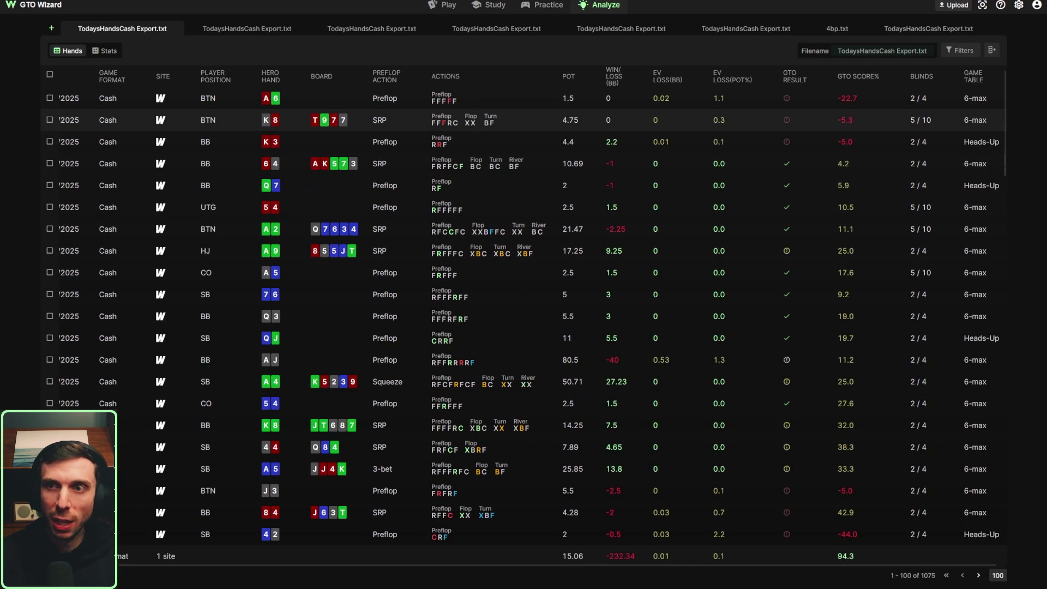
key("ctrl+shift+a")
mouse_move(936, 102)
left_mouse_down()
mouse_move(954, 88)
mouse_move(935, 83)
mouse_move(951, 103)
left_mouse_up()
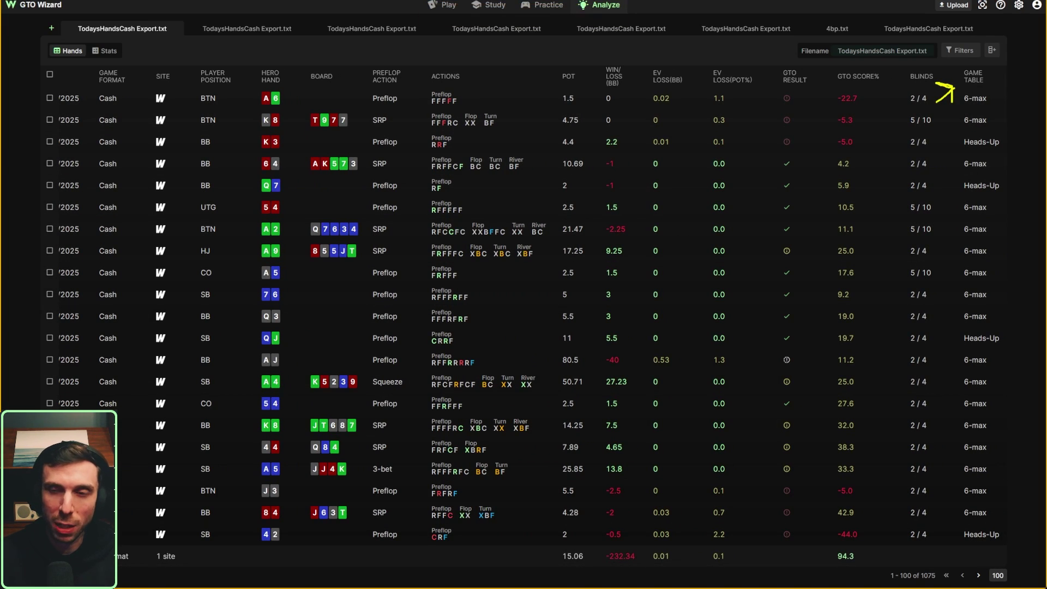
key("ctrl+shift+a")
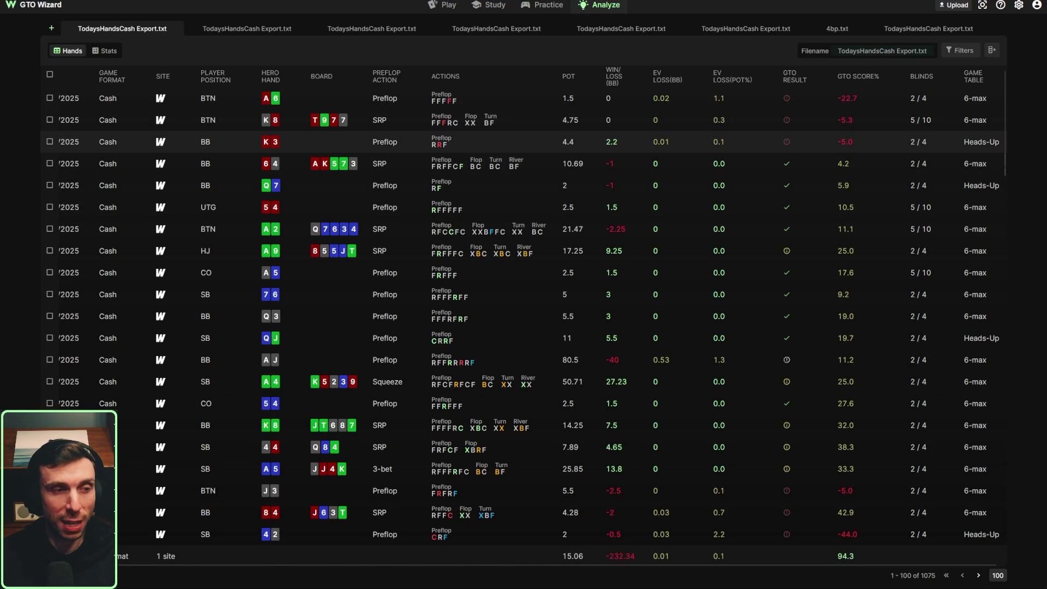
left_click(976, 76)
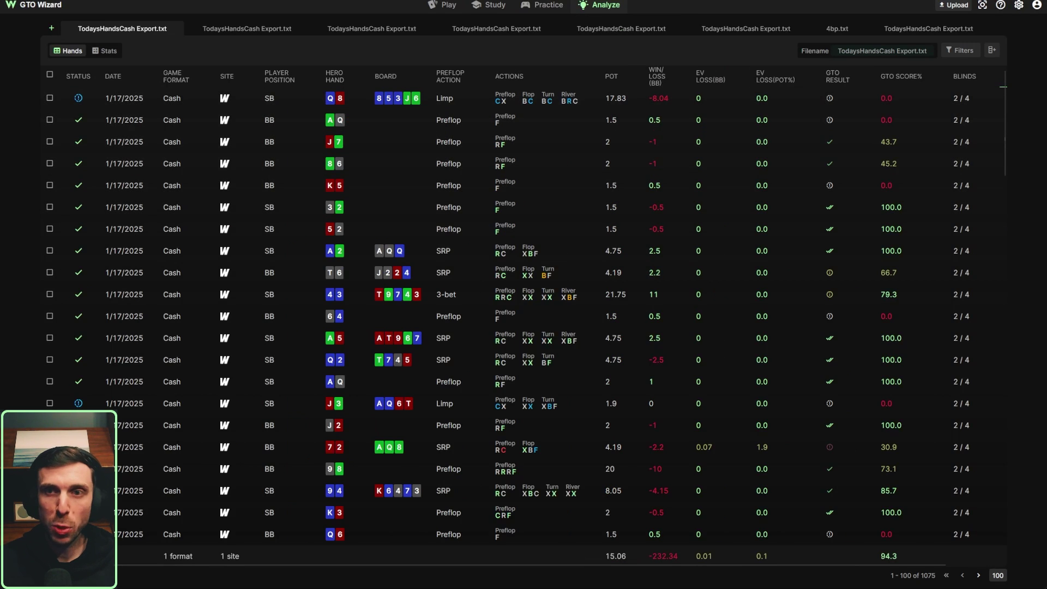
Step: Open the Set Your Filter Bar dialog with date-range, status and hand filters
key("b")
mouse_move(927, 92)
left_mouse_down()
mouse_move(939, 64)
mouse_move(919, 77)
mouse_move(949, 88)
left_mouse_up()
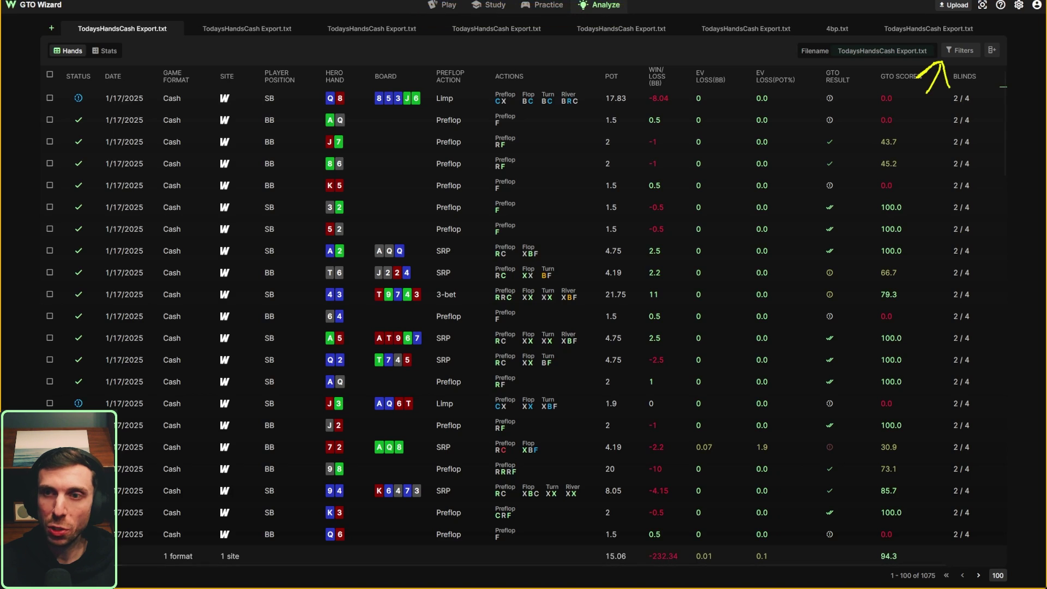
key("b")
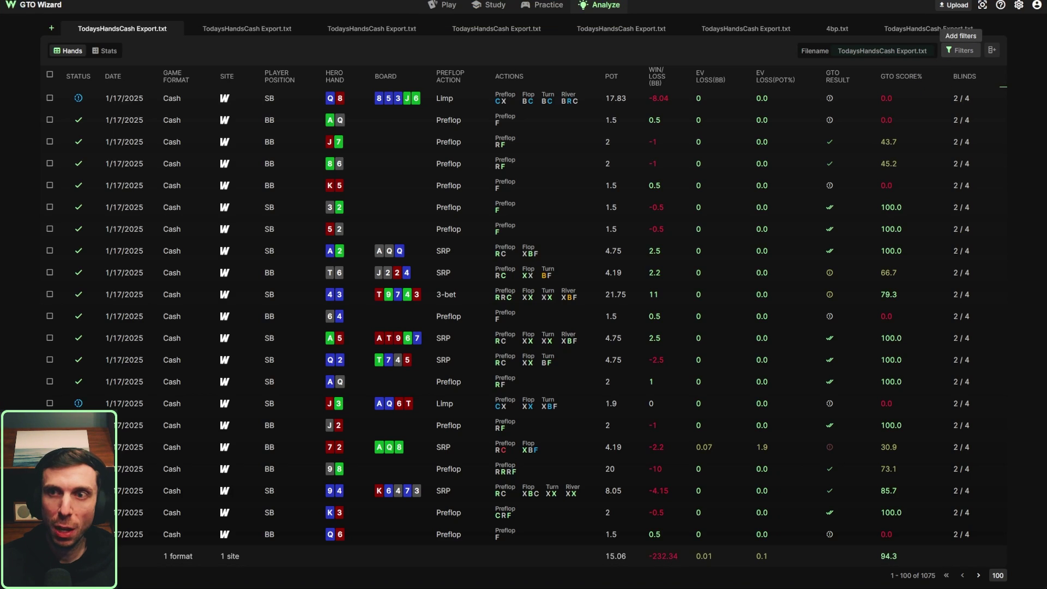
left_click(961, 50)
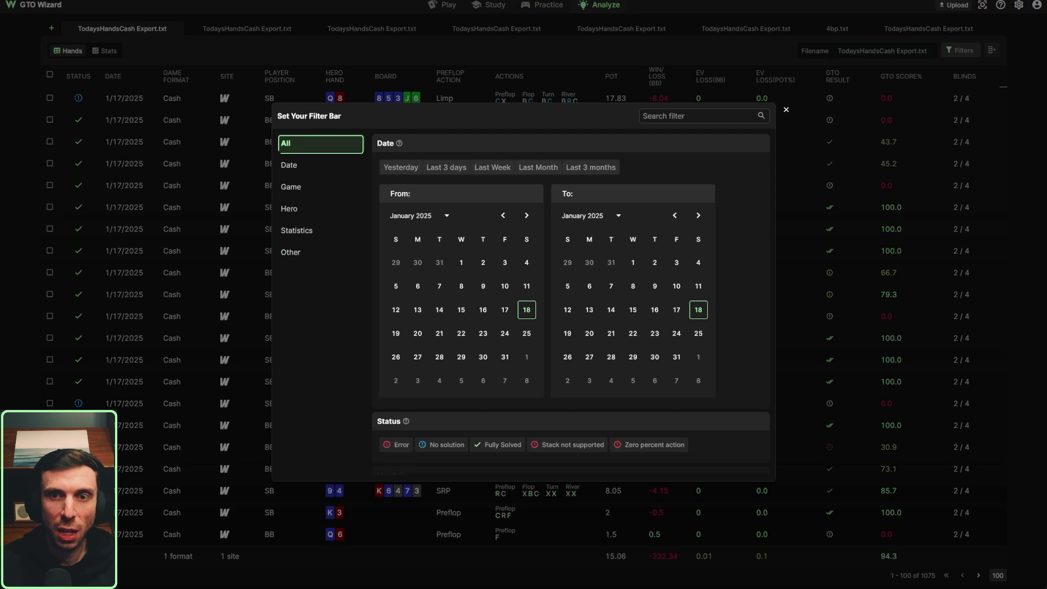
scroll(571, 306, "down", 2)
scroll(570, 300, "up", 2)
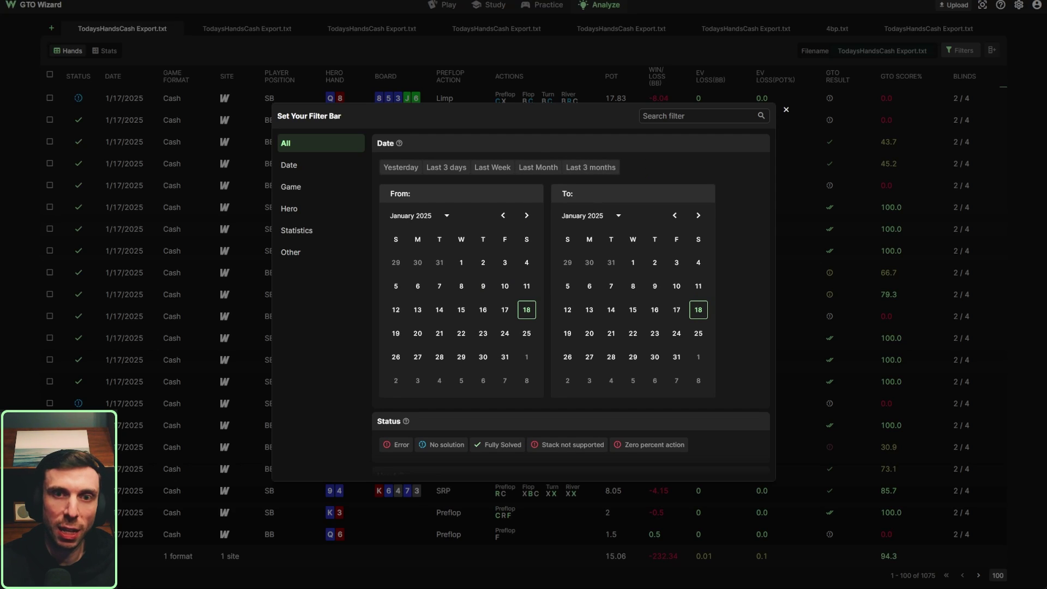
Step: Apply the Last 3 months date preset, from 10/1/2024 to 1/18/2025
left_click(591, 167)
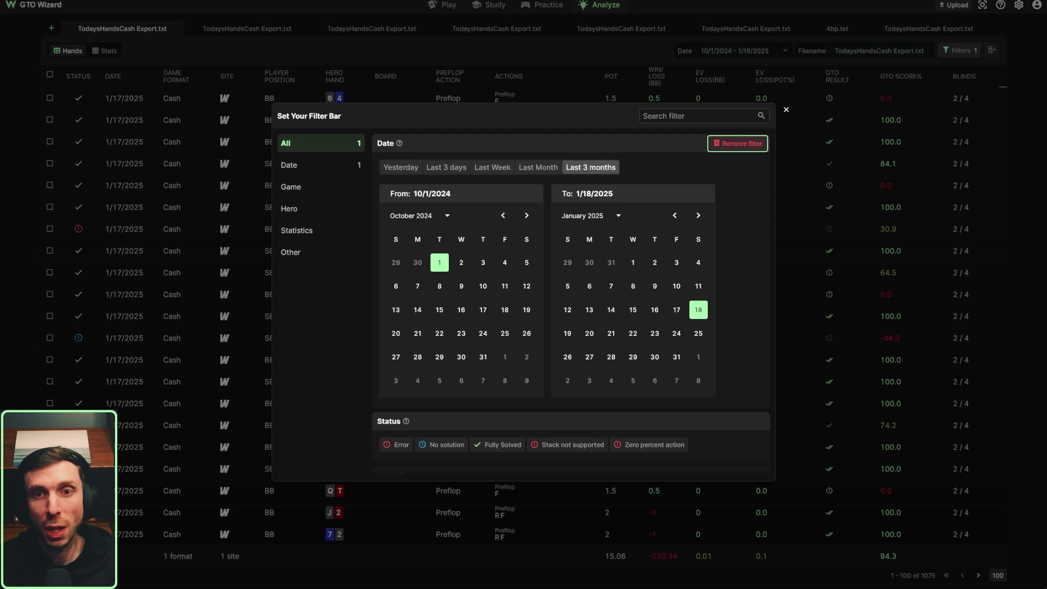
left_click(737, 143)
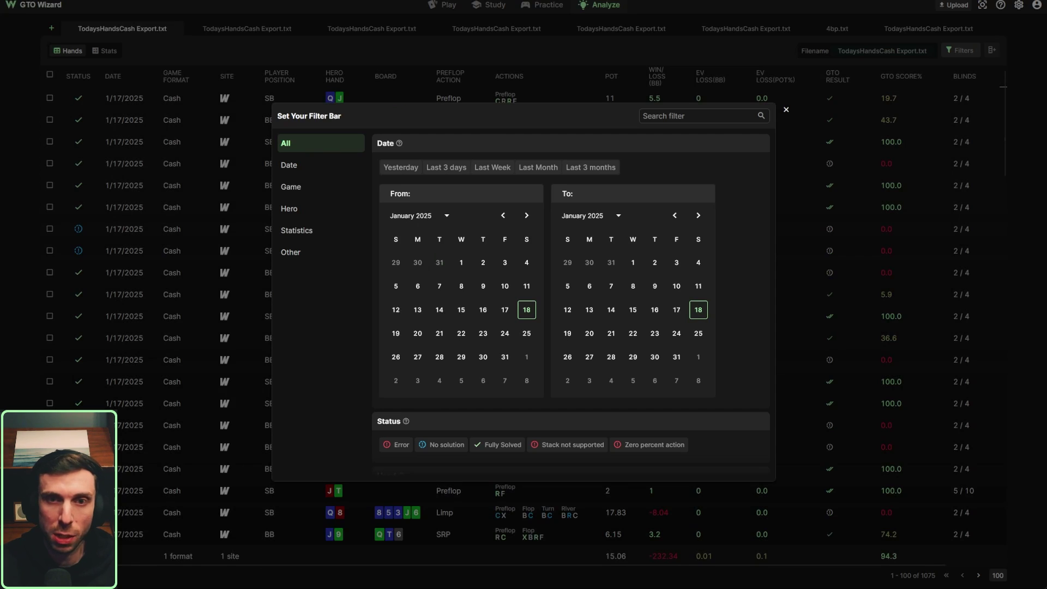
left_click(591, 167)
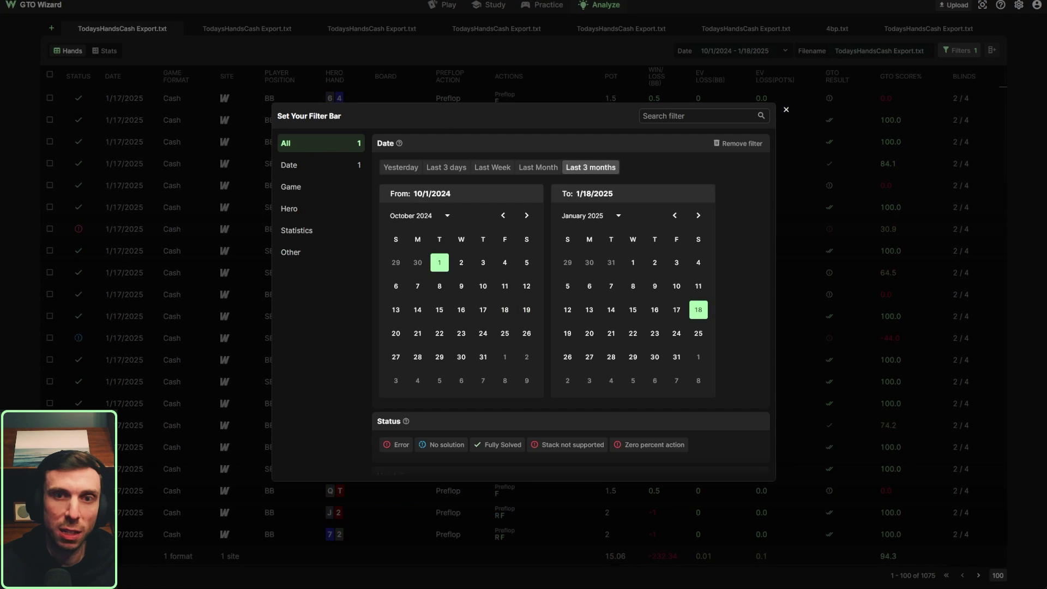
scroll(570, 305, "down", 2)
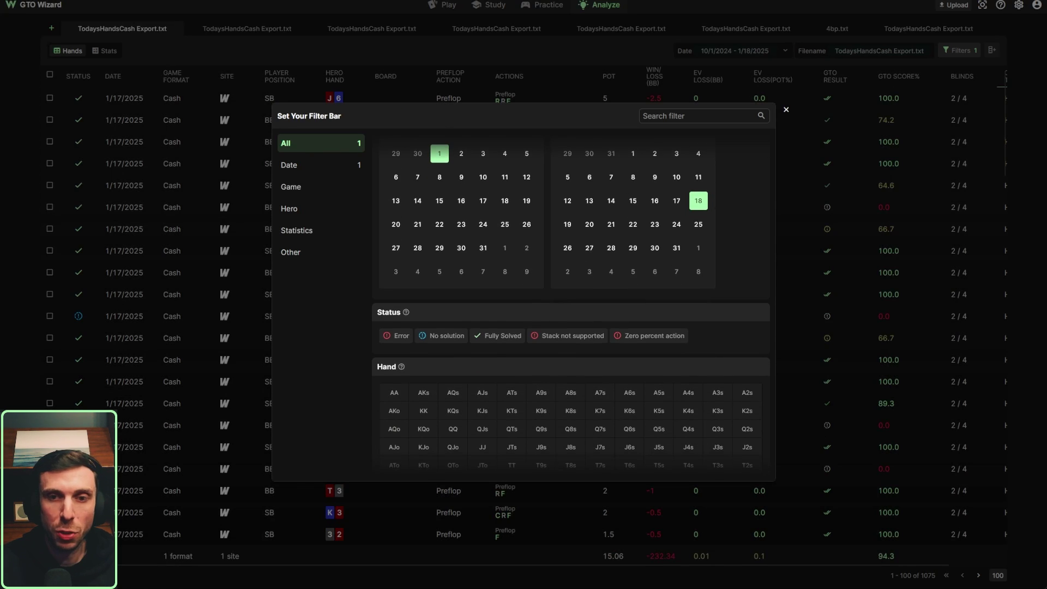
scroll(570, 305, "down", 2)
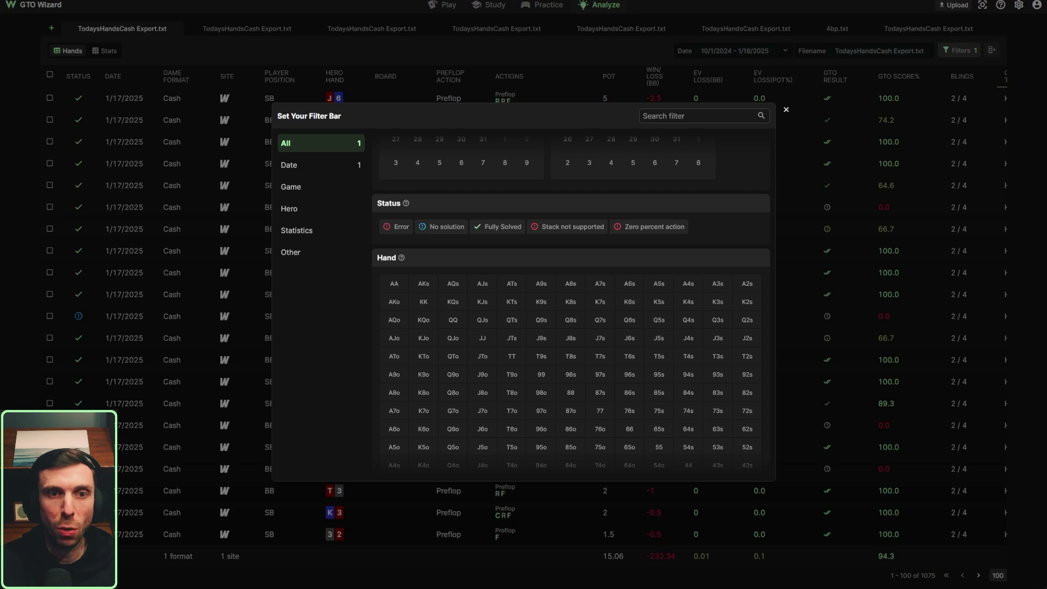
mouse_move(406, 203)
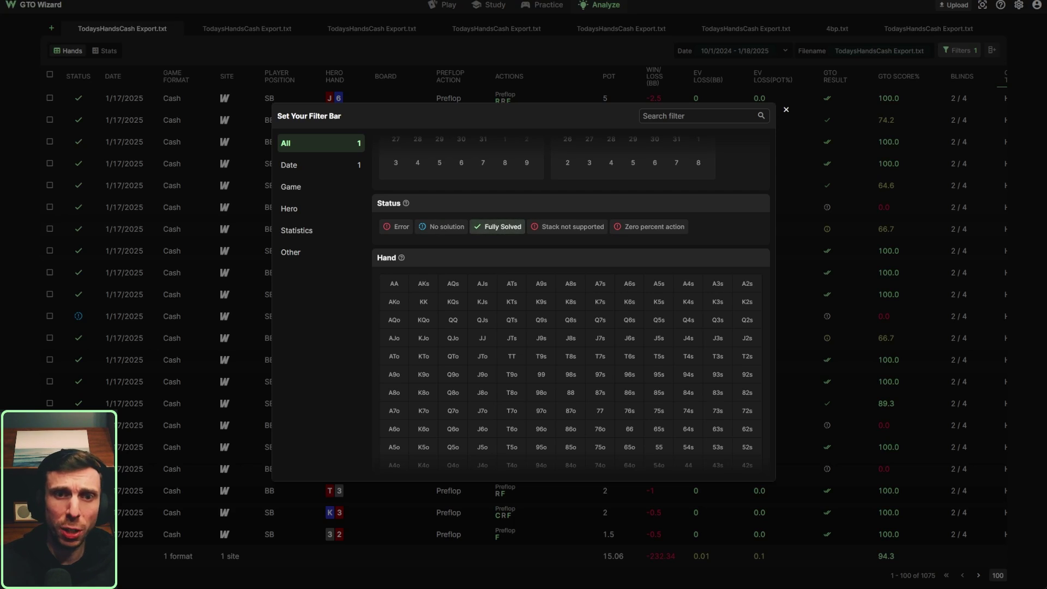
Step: Filter the status to Fully Solved hands only, leaving 1,031 hands
left_click(498, 226)
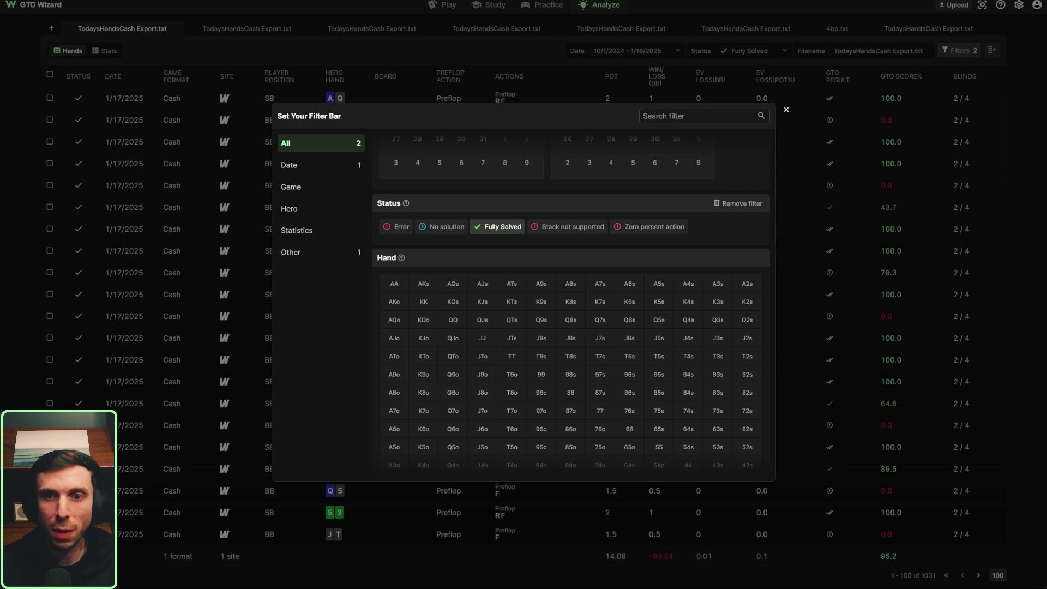
scroll(748, 229, "down", 1)
scroll(571, 303, "down", 1)
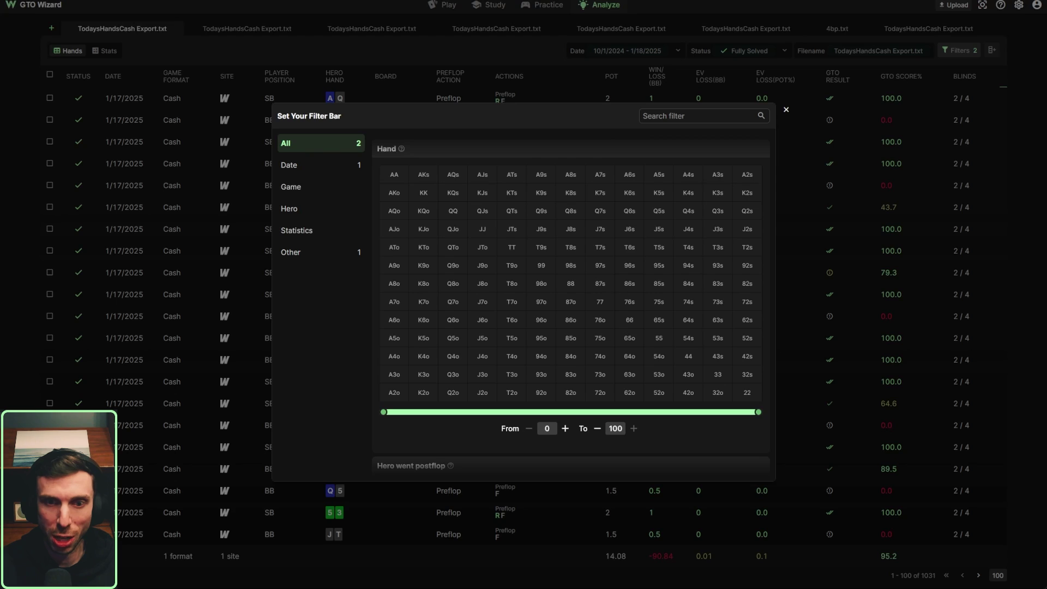
scroll(571, 300, "down", 2)
scroll(570, 300, "down", 1)
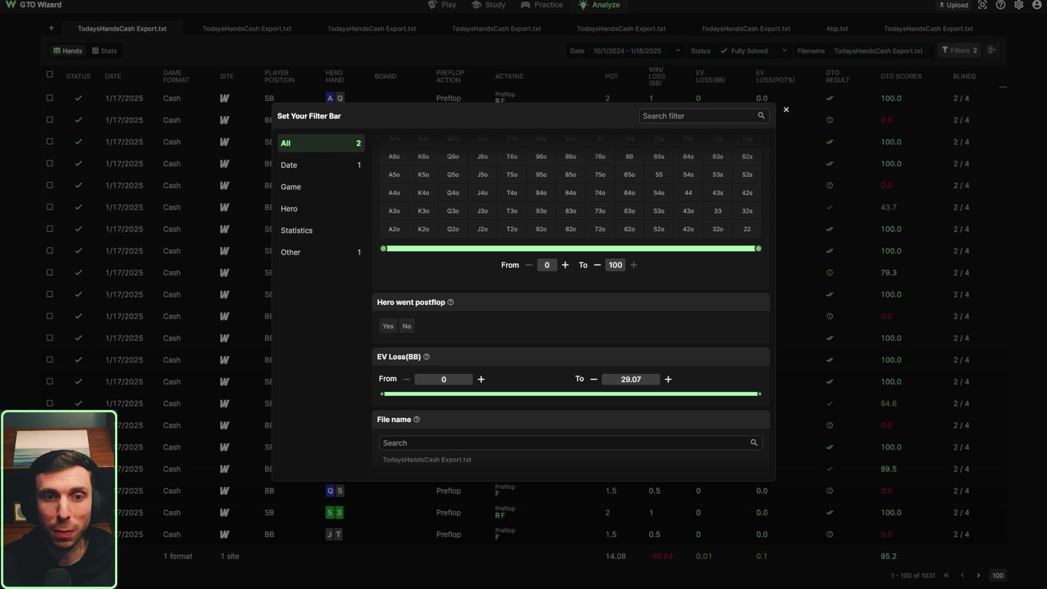
scroll(570, 310, "down", 1)
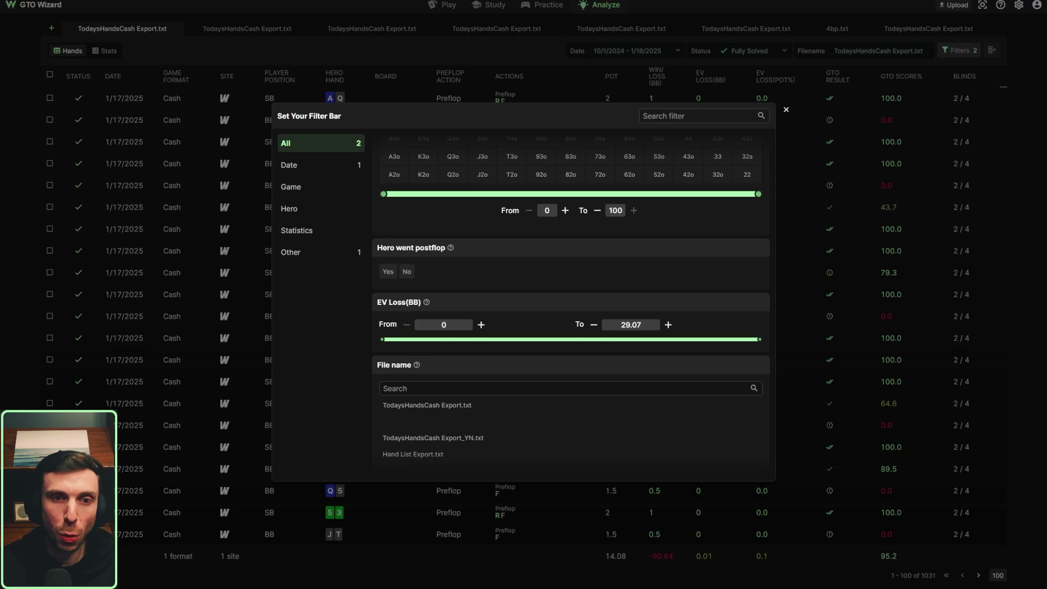
scroll(571, 305, "down", 1)
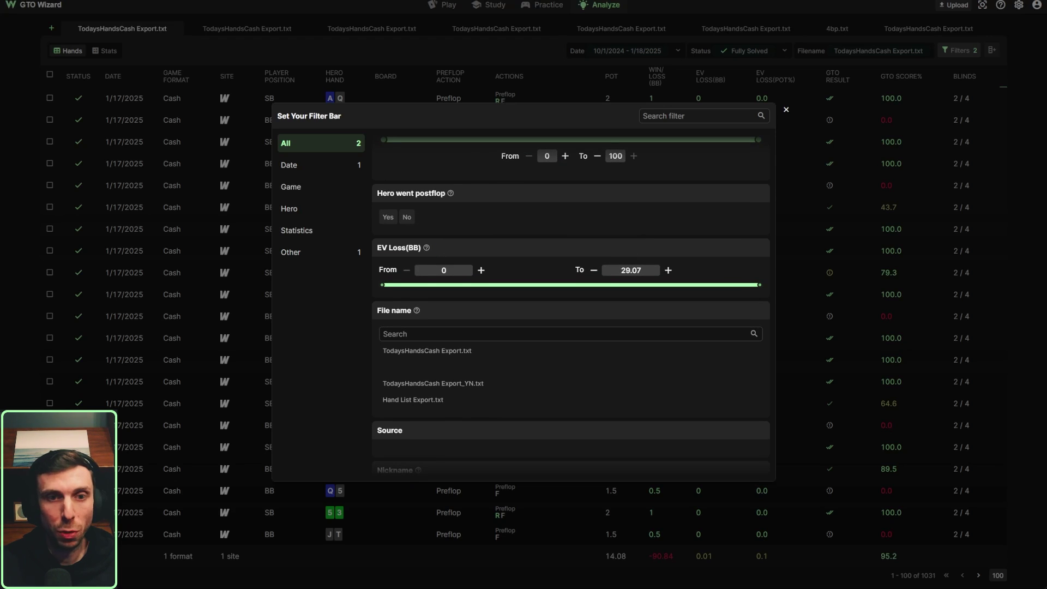
left_click(444, 270)
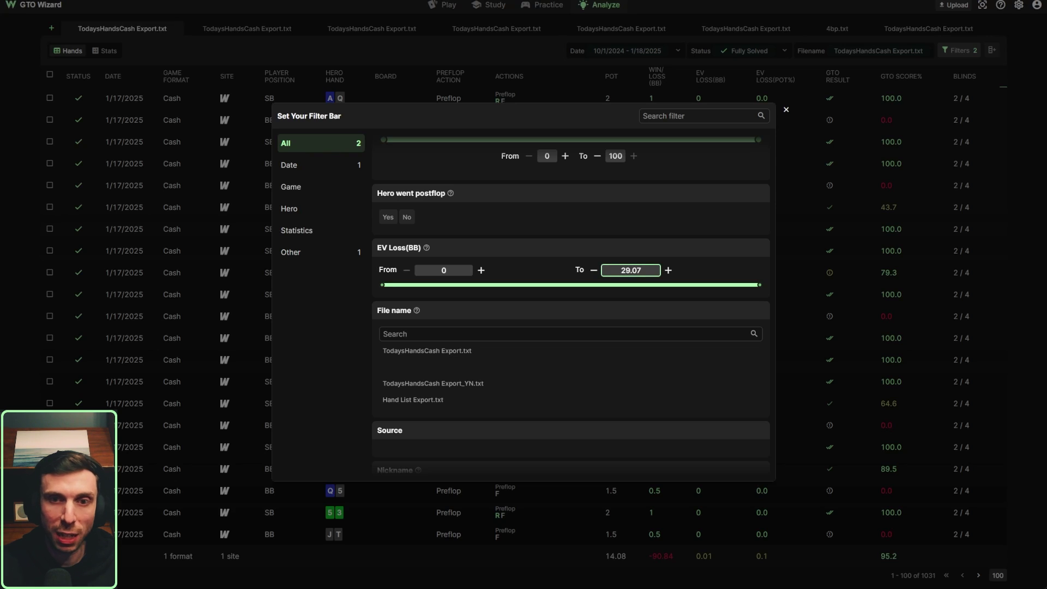
Step: Apply an EV Loss (BB) range filter of 0 to 29.07
key("shift+Left")
key("shift+Left")
key("shift+Left")
key("shift+Left")
key("shift+Left")
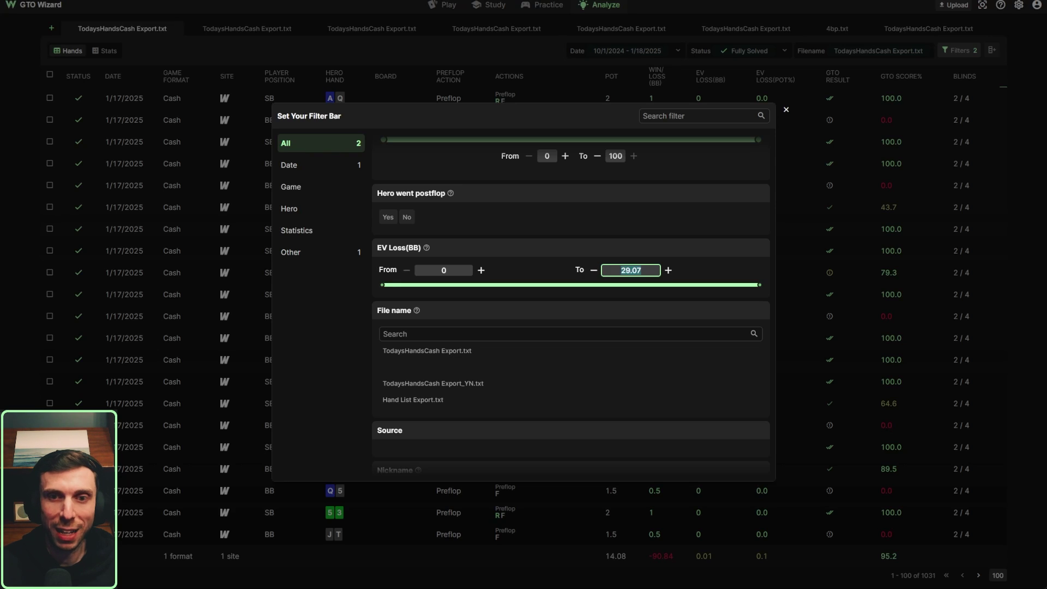
mouse_move(427, 247)
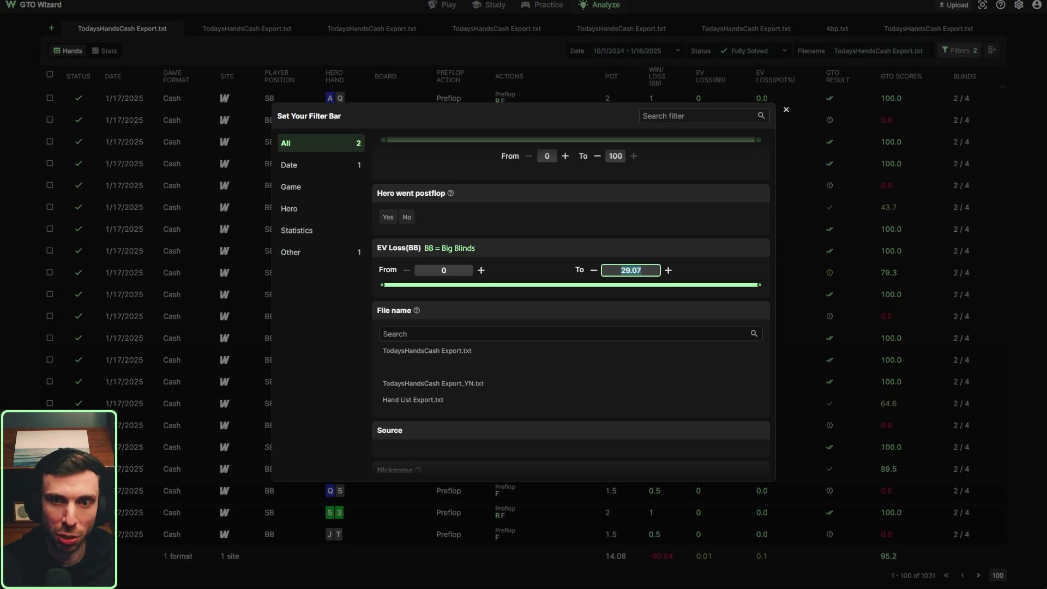
key("Return")
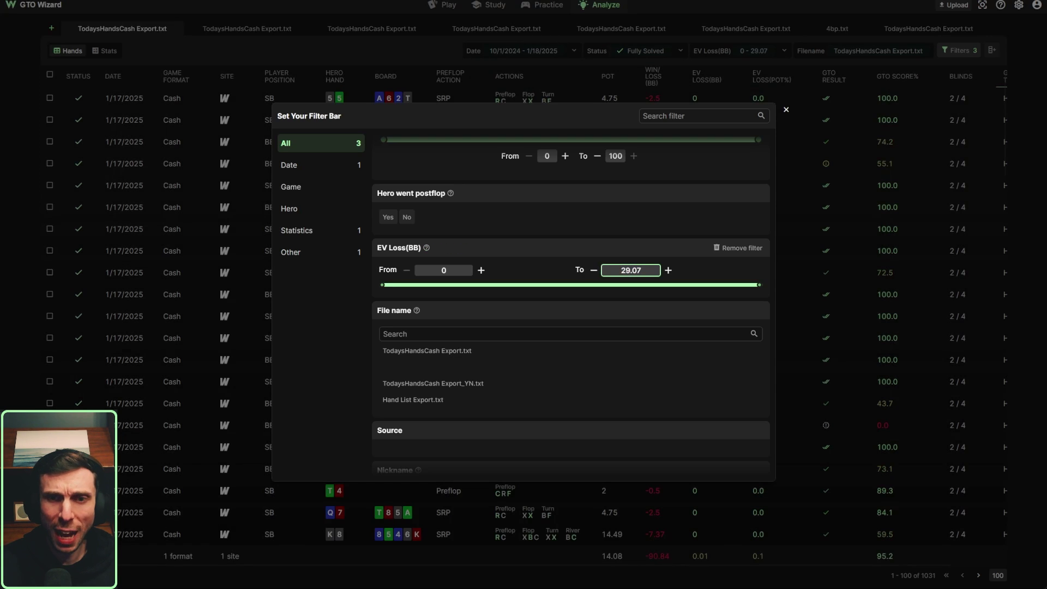
left_click(443, 270)
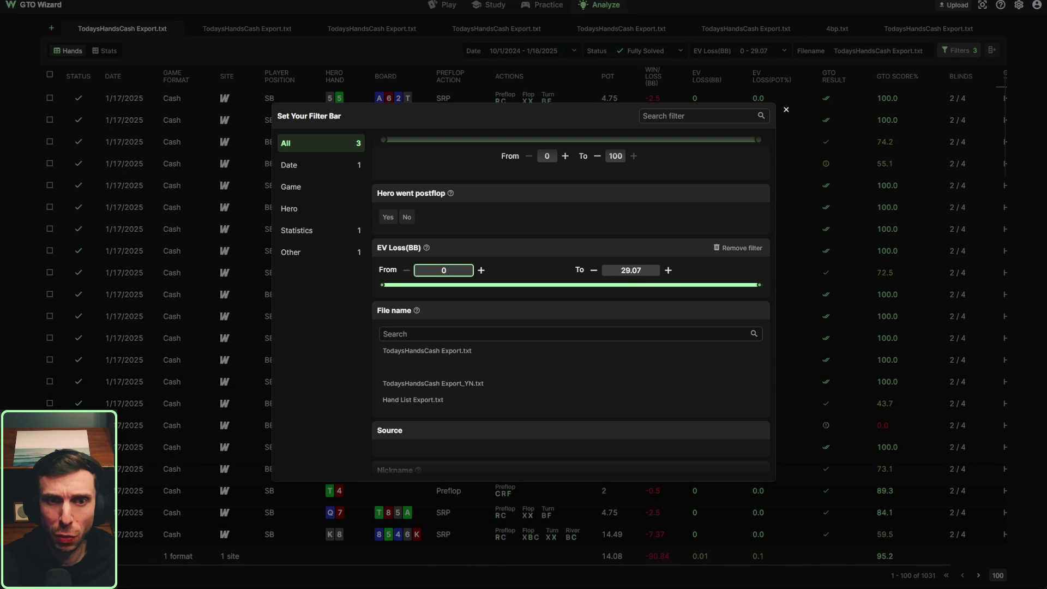